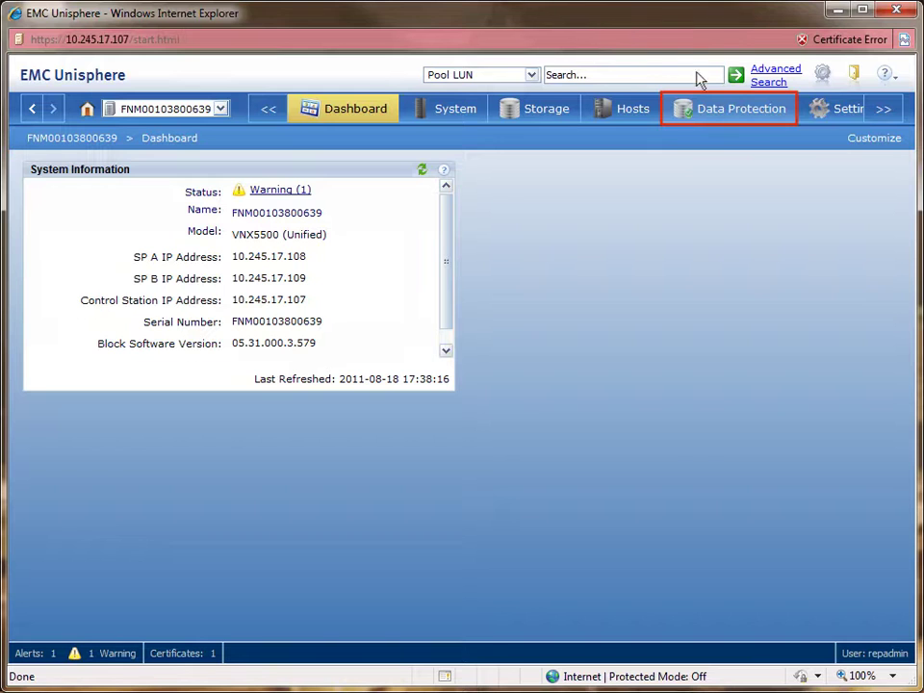
Show the Replications for File list under Data Protection's Mirrors and Replications.
click(727, 118)
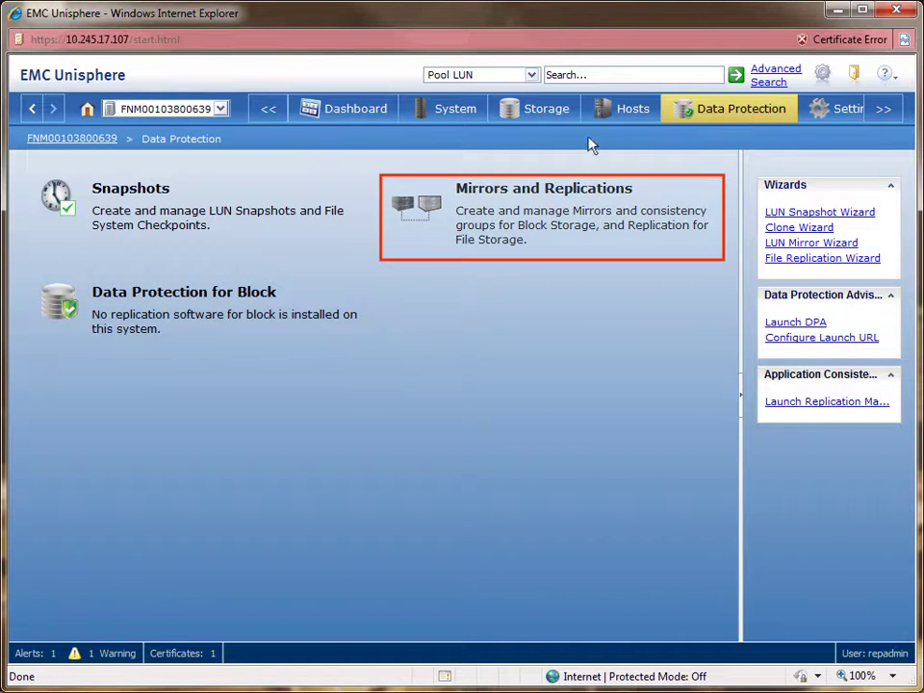
click(546, 214)
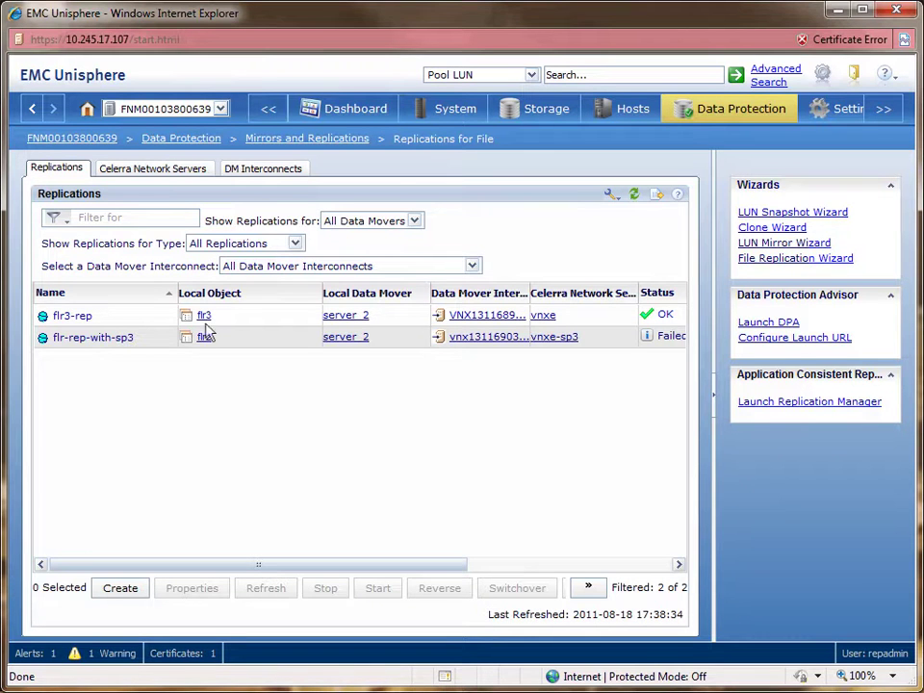
Start a new Virtual Data Mover replication named Source-VDM-replication.
click(120, 588)
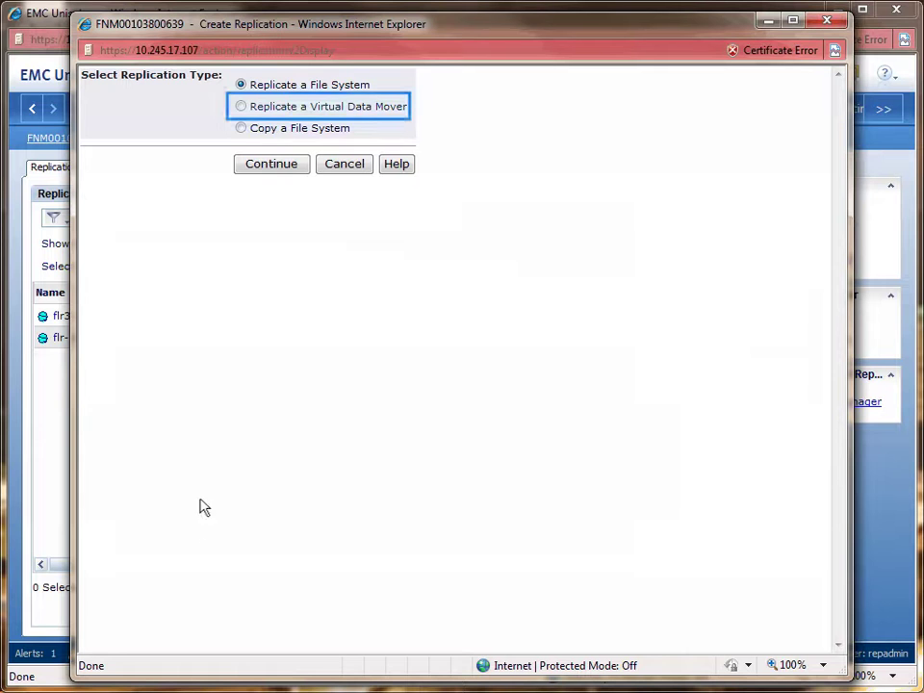
click(241, 106)
click(270, 164)
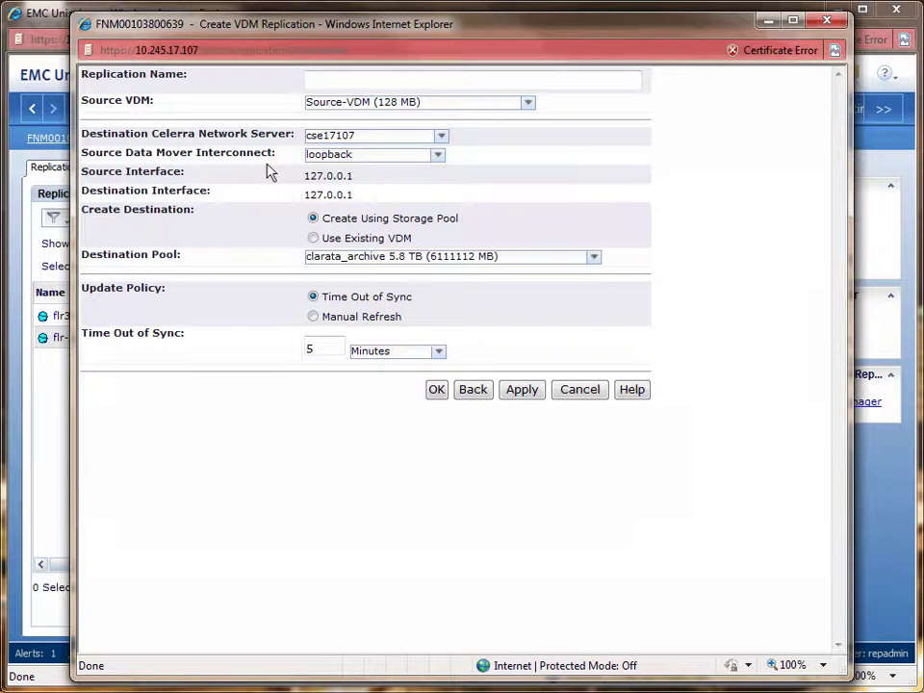
click(321, 85)
text(Source-VDM-replication)
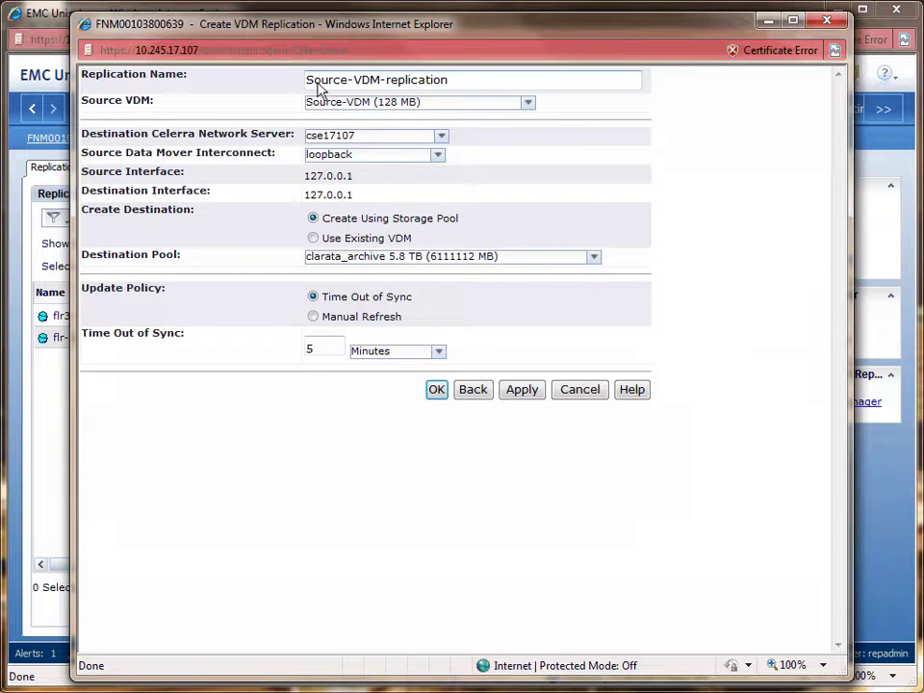
Target eng19105 with interfaces 10.245.17.110 and 10.245.19.108, and create the VDM replication.
click(344, 138)
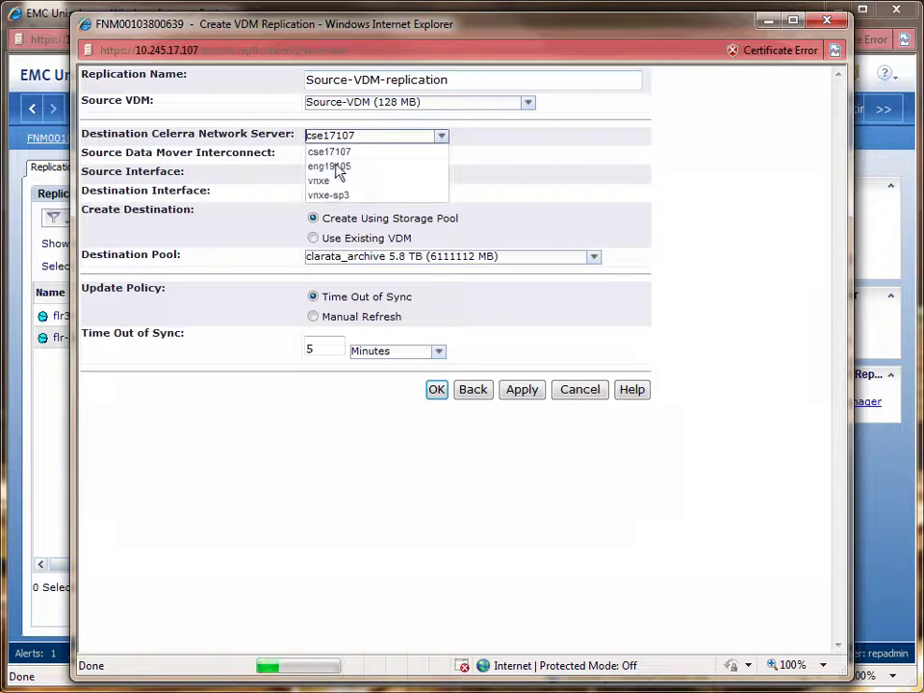
click(339, 166)
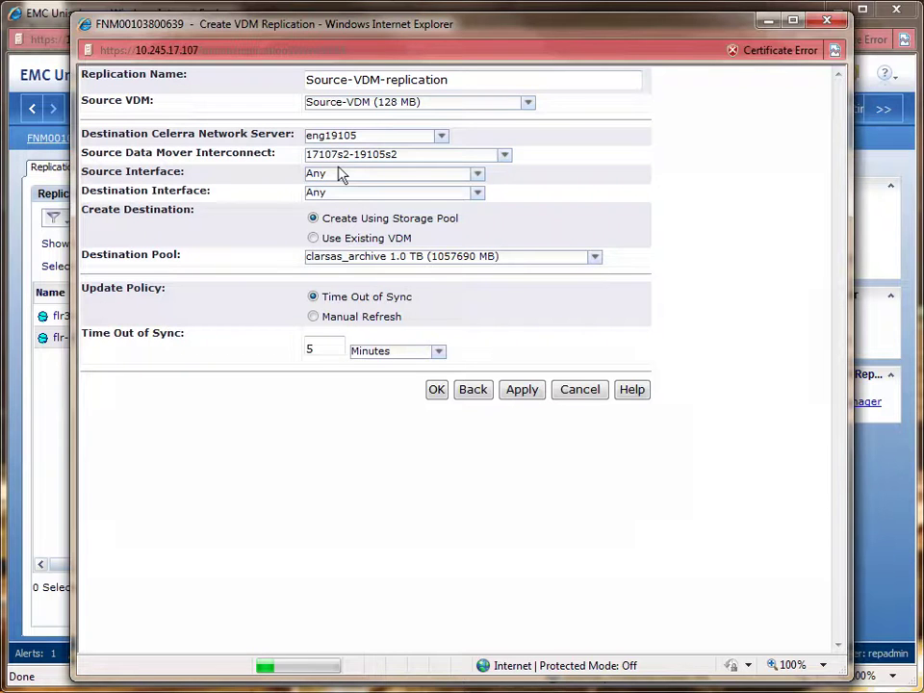
click(339, 173)
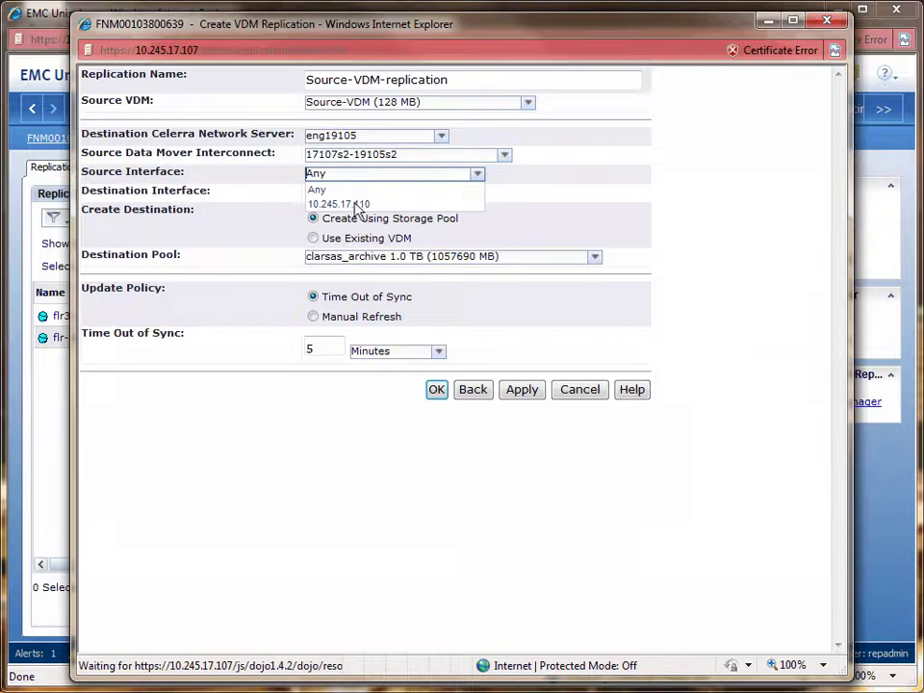
click(356, 204)
click(356, 192)
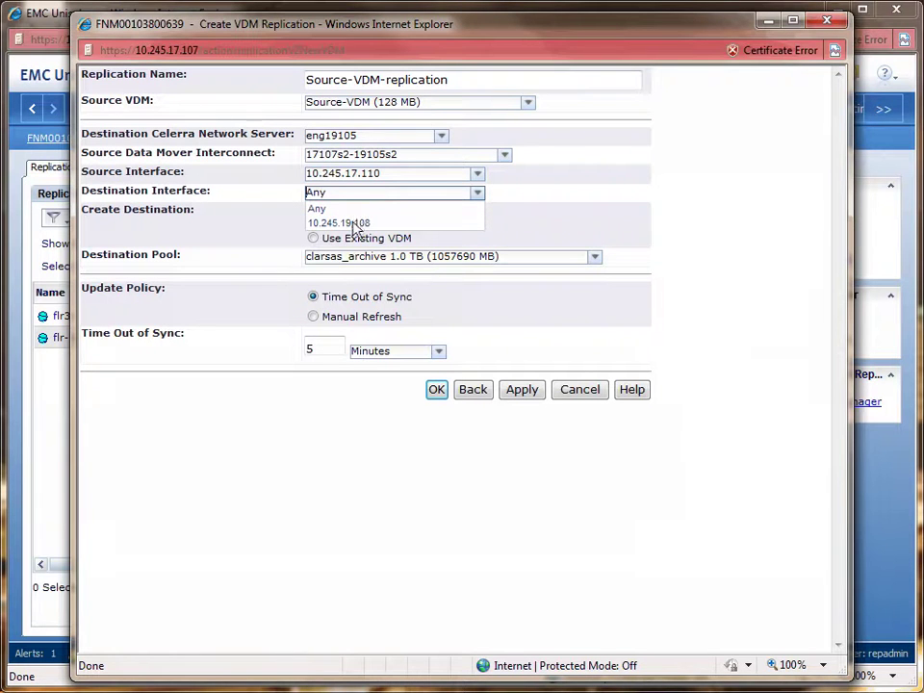
click(356, 224)
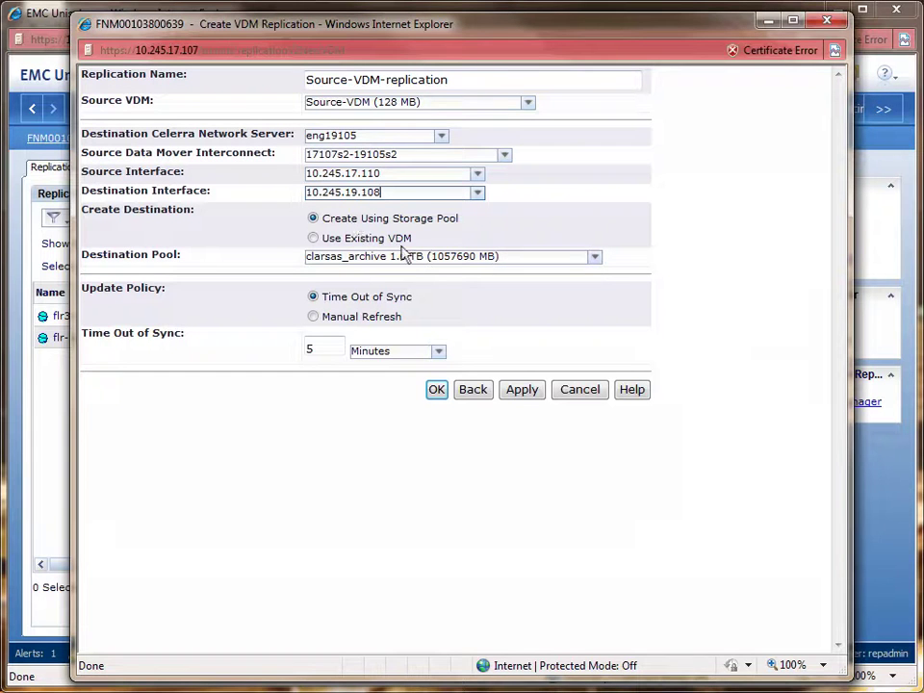
click(436, 389)
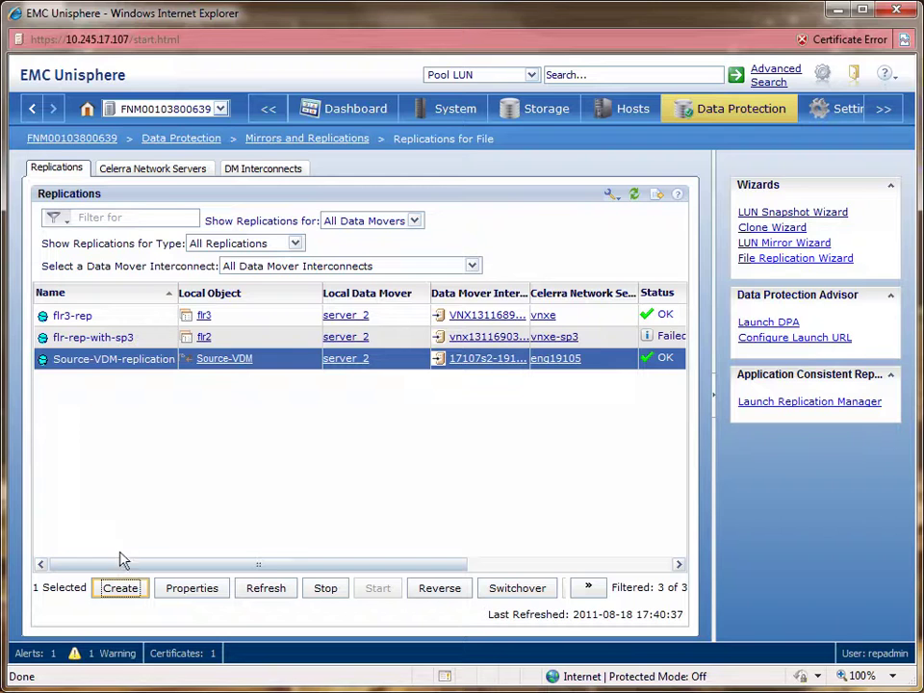
Start a file system replication named Marketing-replication from the Marketing file system.
click(120, 589)
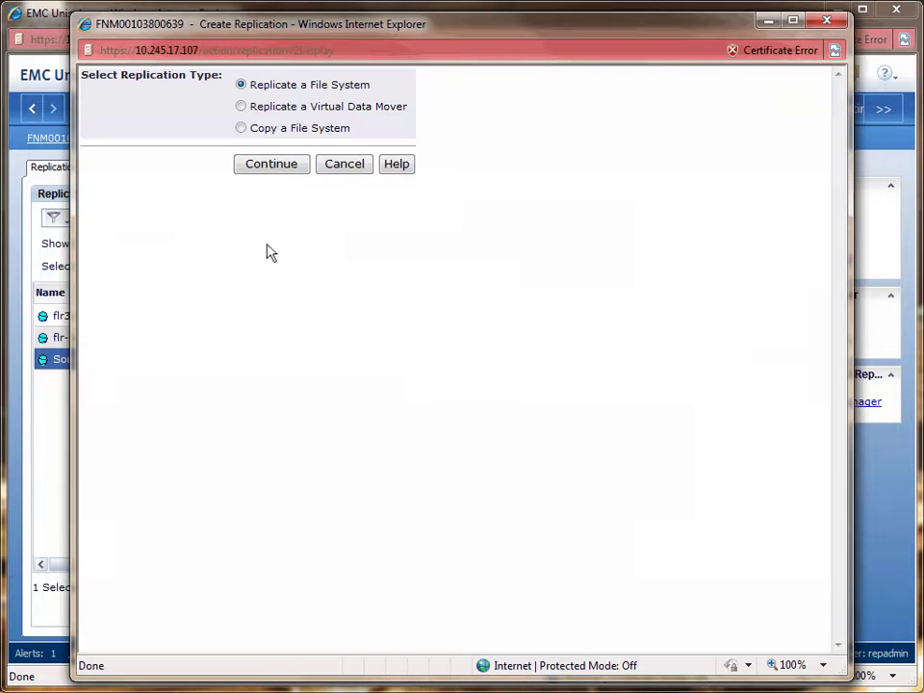
click(271, 165)
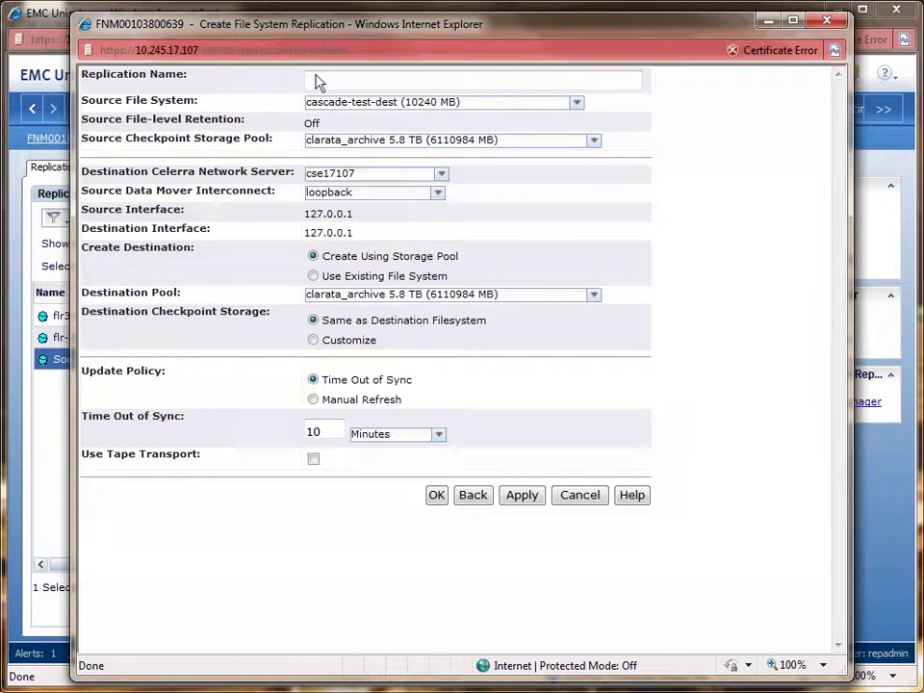
text(Marketing-replication)
click(327, 102)
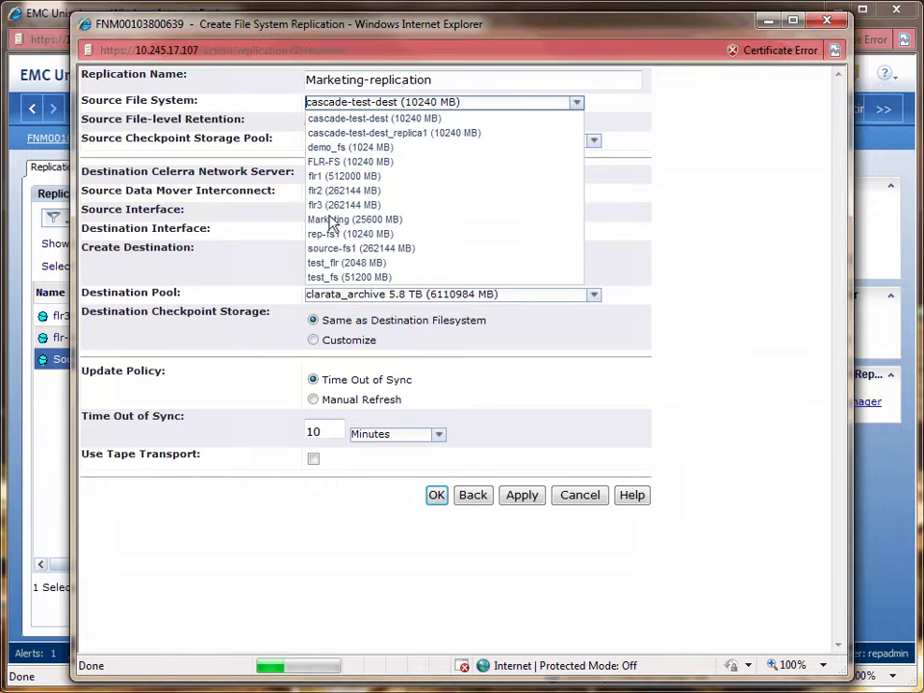
click(330, 219)
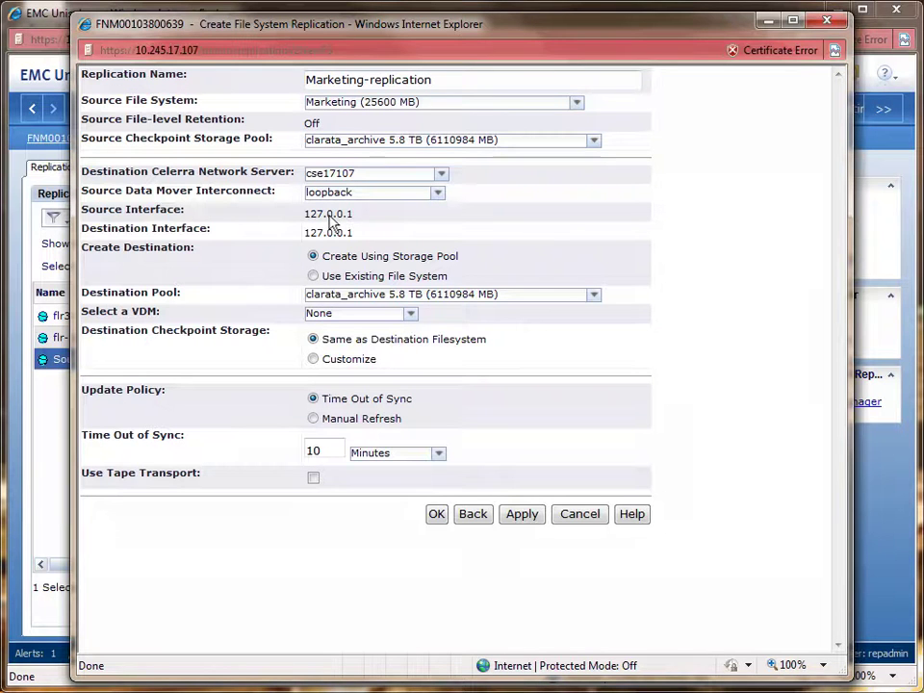
Target eng19105 with interfaces 10.245.17.110 and 10.245.19.108, and create the replication.
click(340, 175)
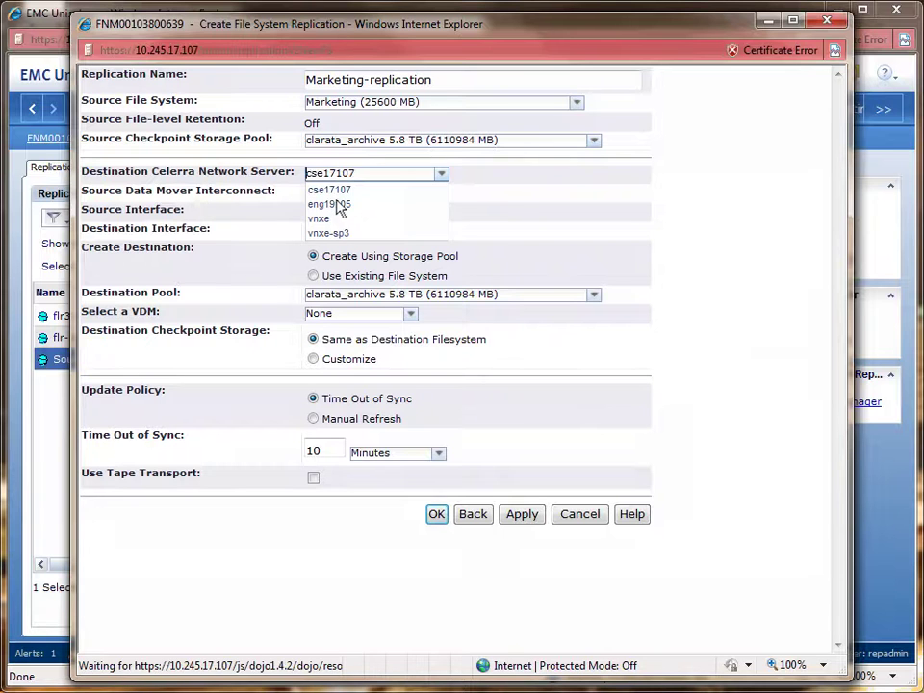
click(337, 204)
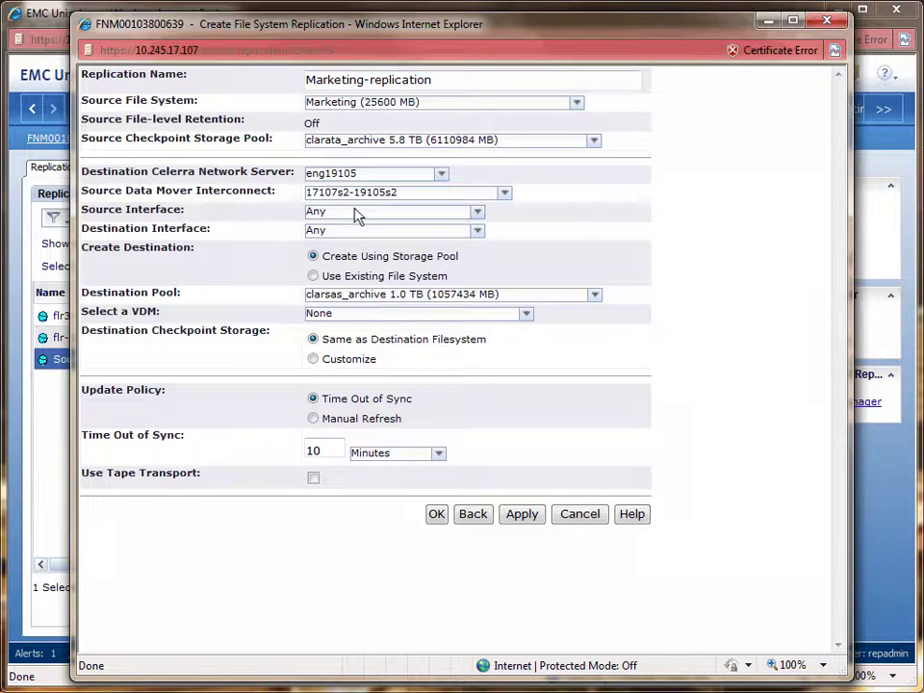
click(356, 214)
click(359, 241)
click(358, 230)
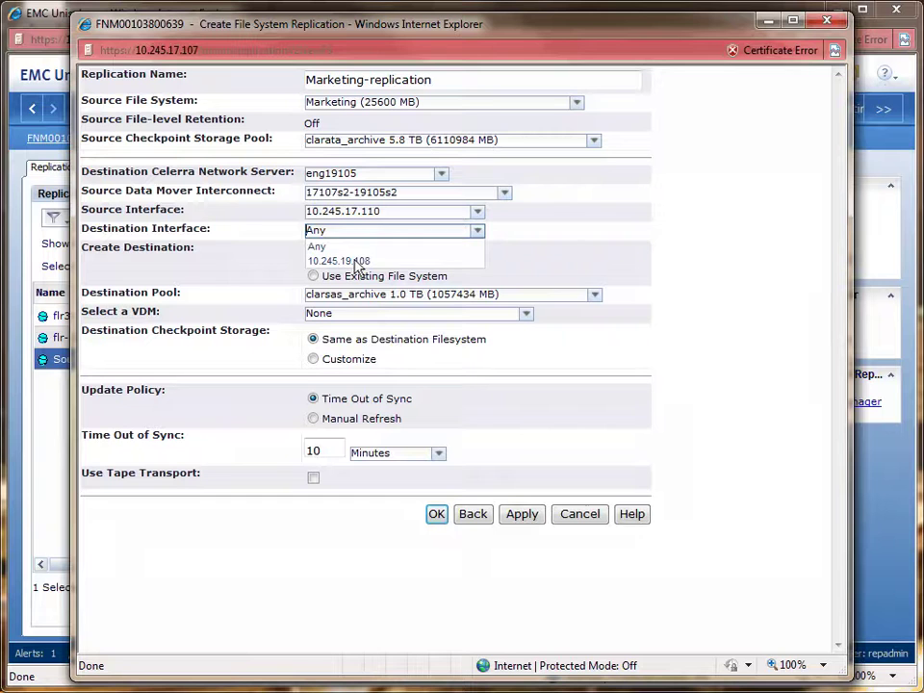
click(358, 262)
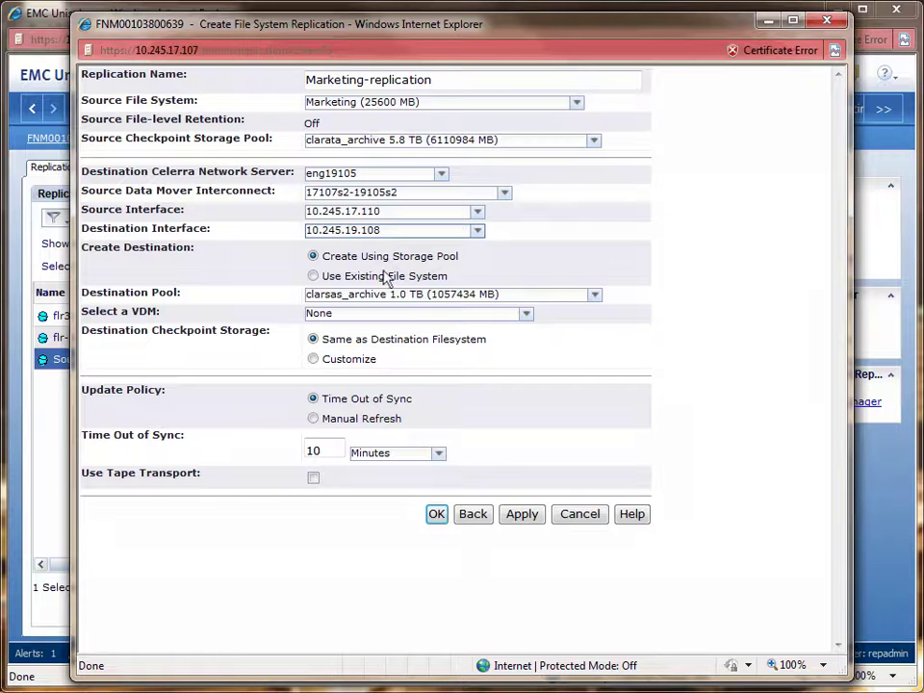
click(436, 515)
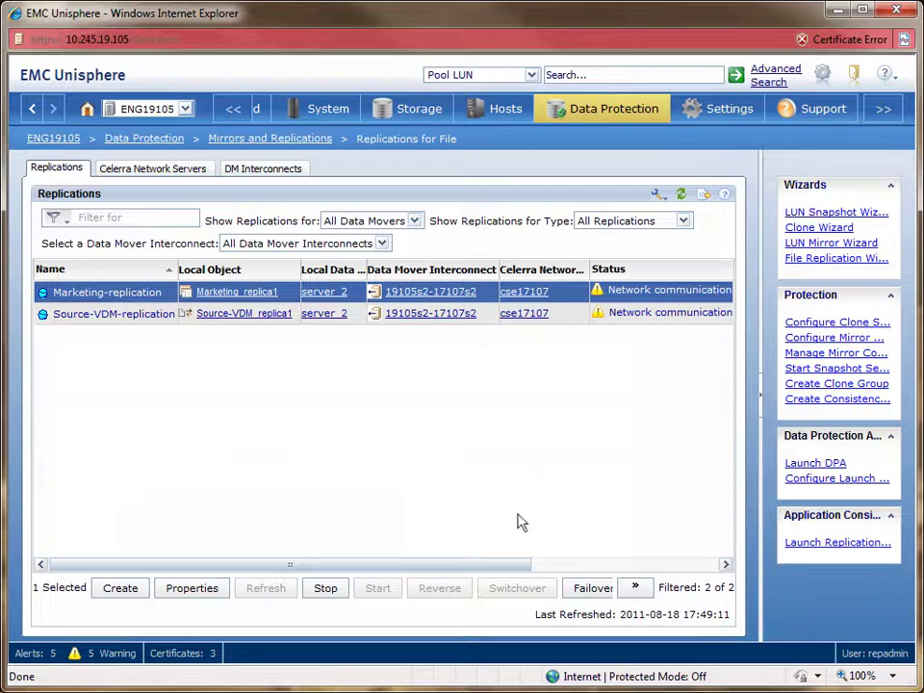
click(578, 564)
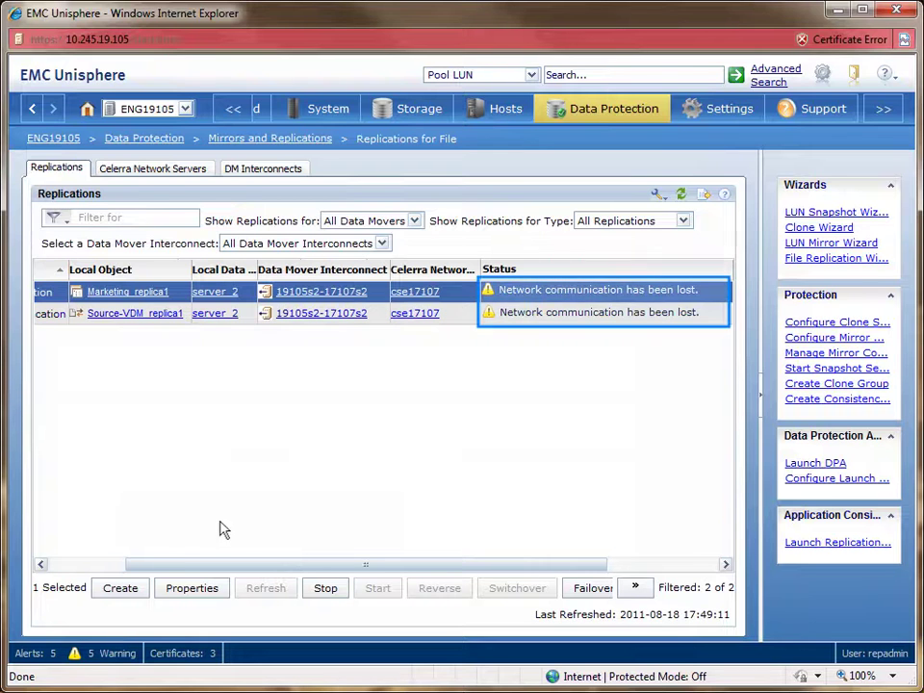
click(52, 318)
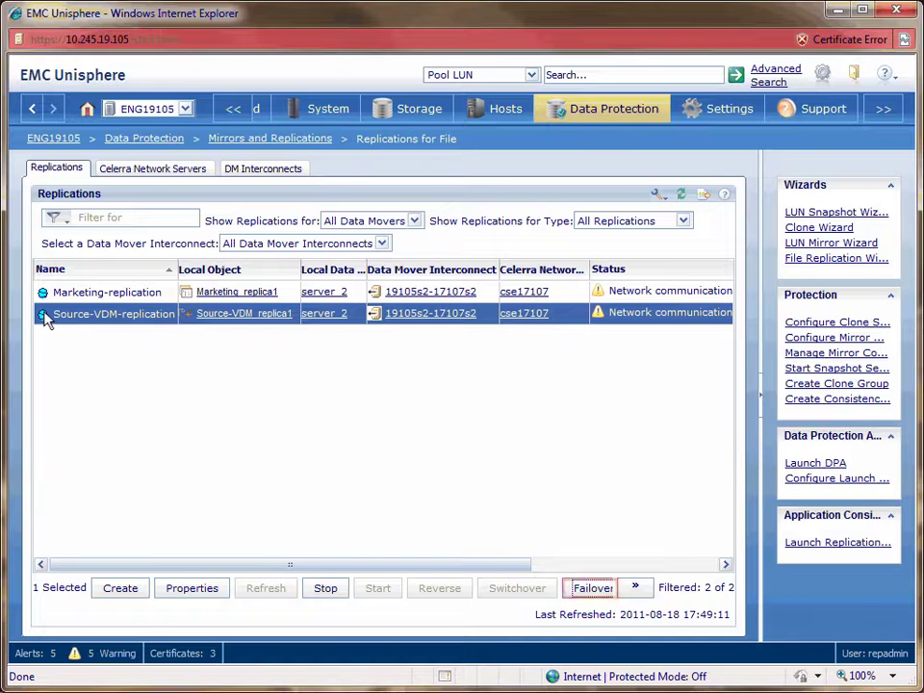
Fail over Source-VDM-replication, then Marketing-replication, confirming each failover.
click(590, 588)
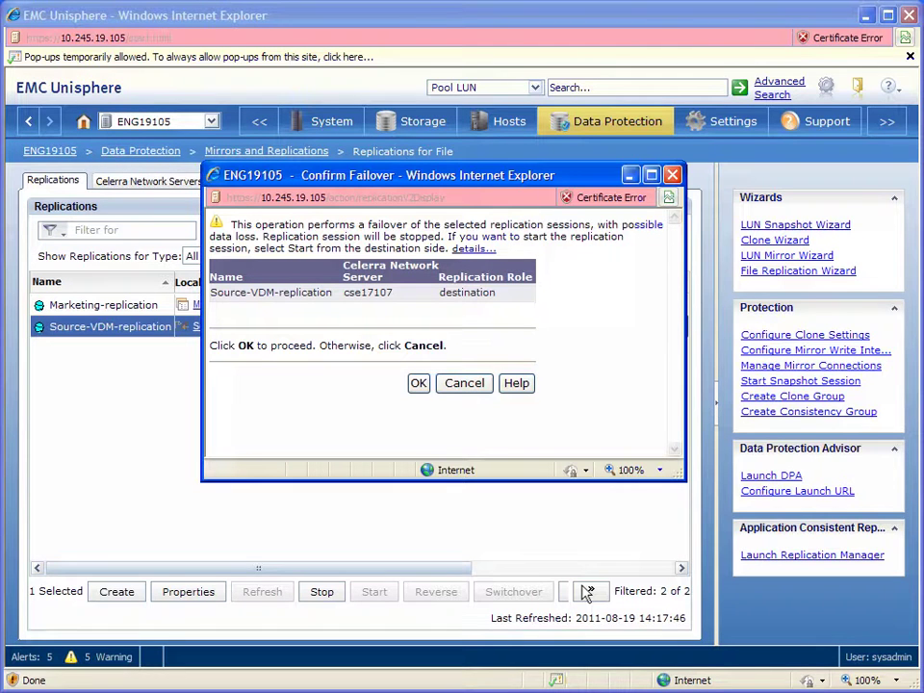
click(418, 384)
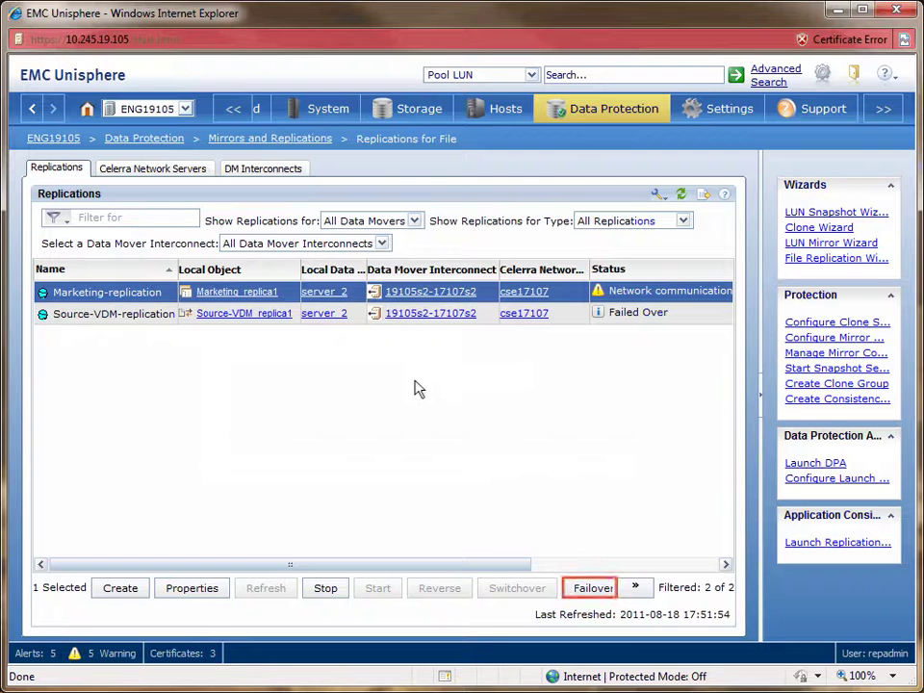
click(588, 587)
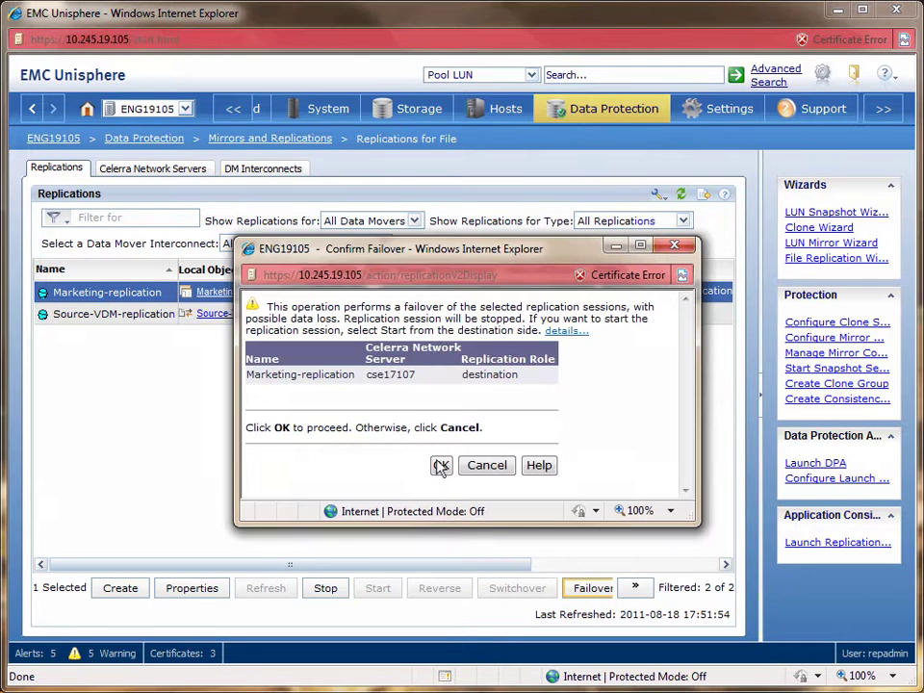
click(441, 465)
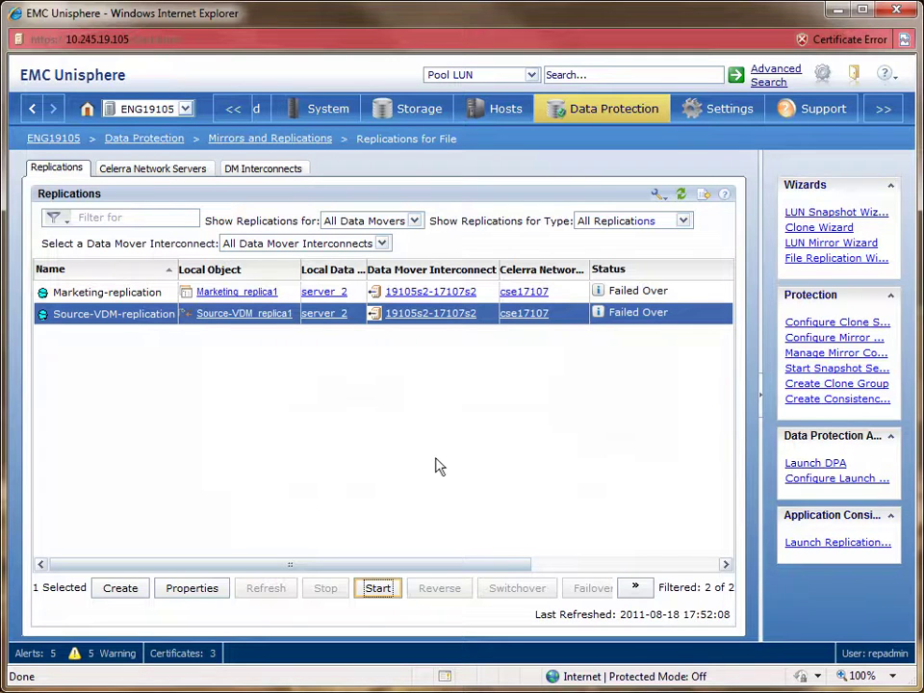
Restart Source-VDM-replication in reverse, discarding destination changes.
click(375, 586)
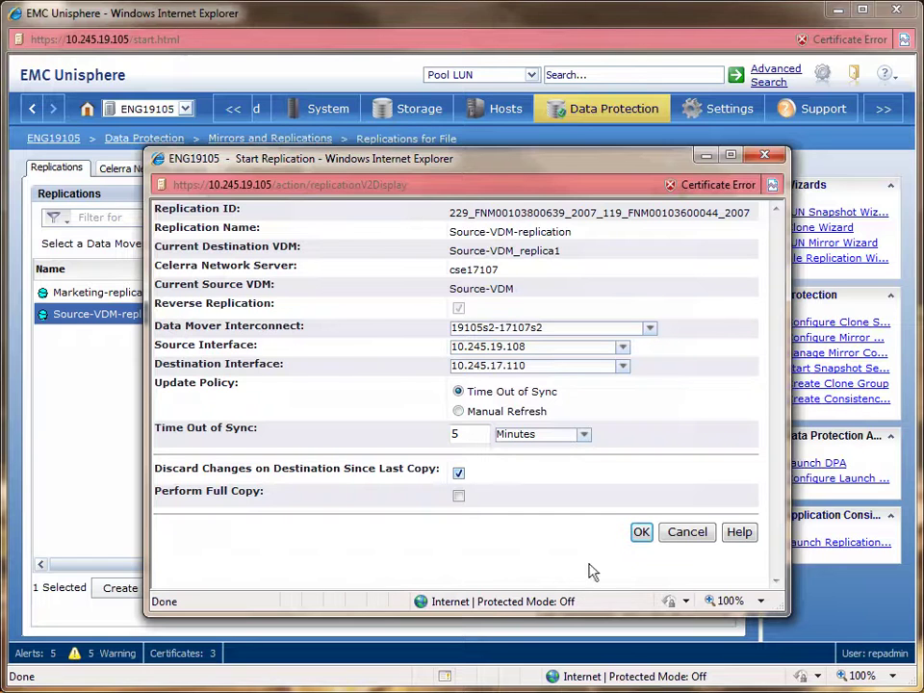
click(640, 532)
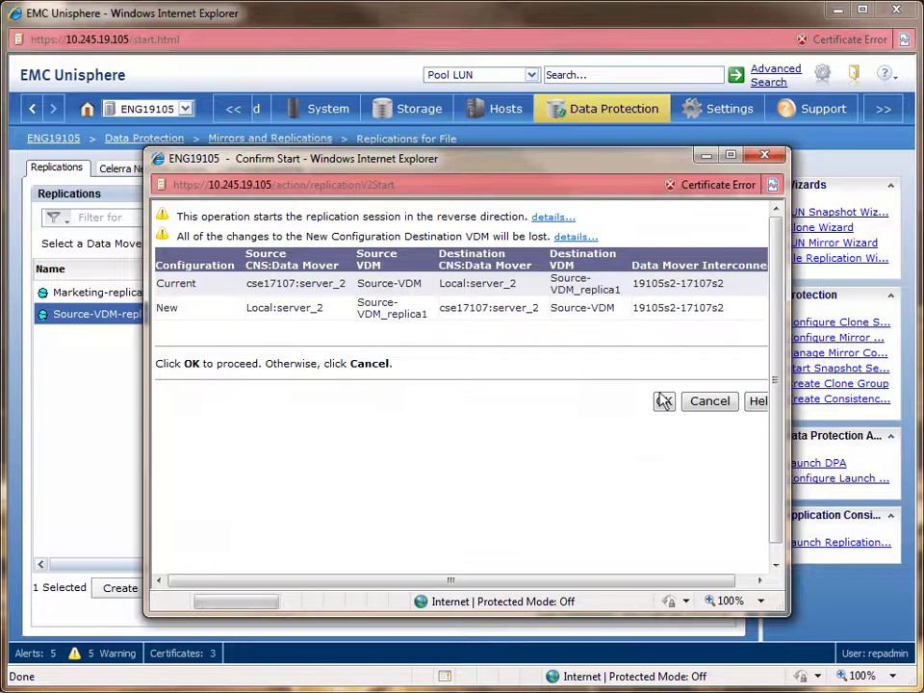
click(663, 400)
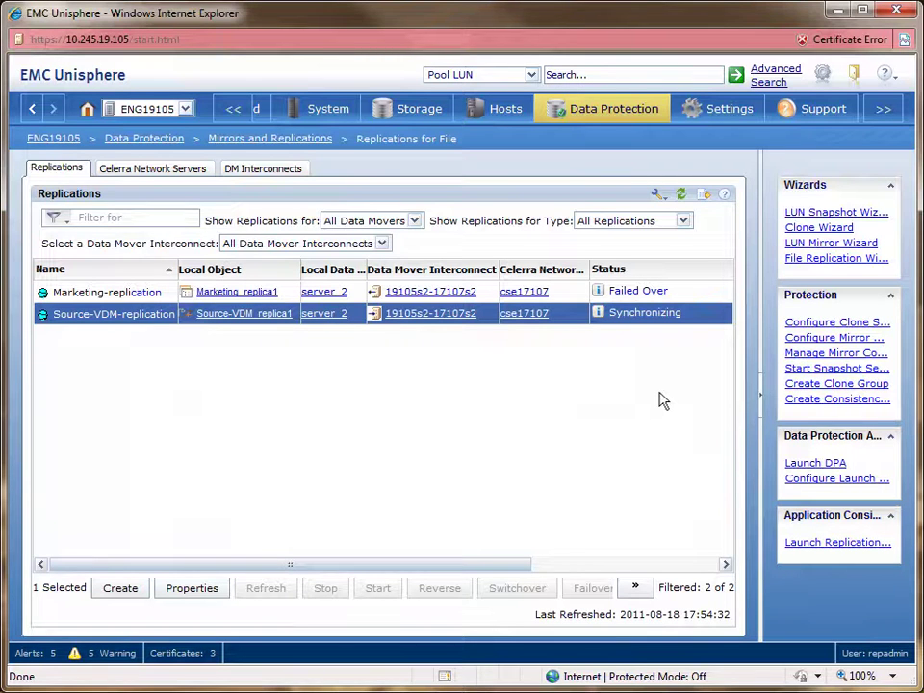
Restart Marketing-replication in reverse, discarding destination changes.
click(377, 588)
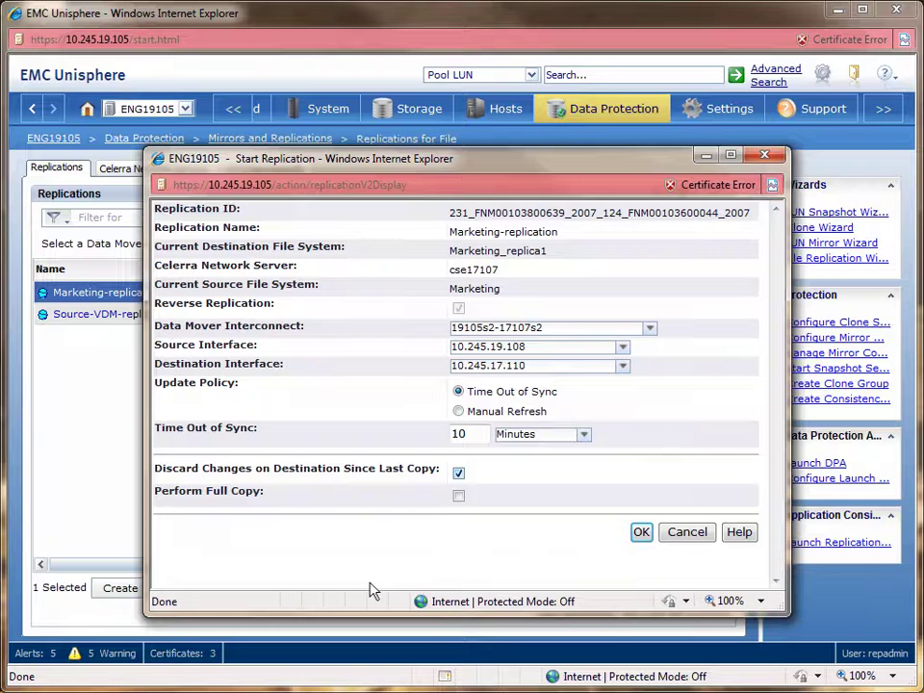
click(639, 534)
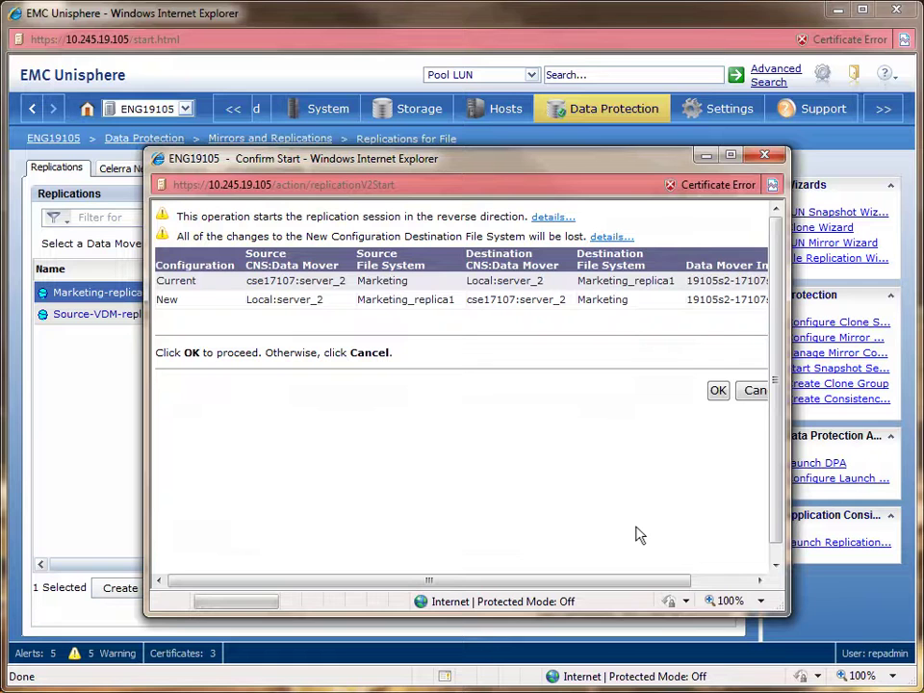
click(716, 390)
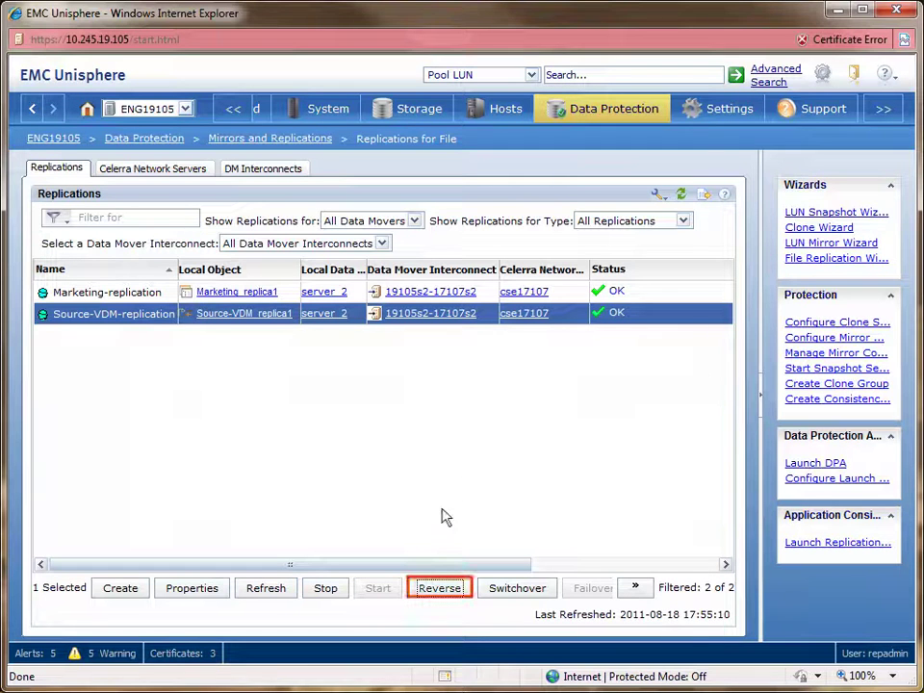
Reverse Source-VDM-replication and then Marketing-replication, confirming each reversal.
click(435, 588)
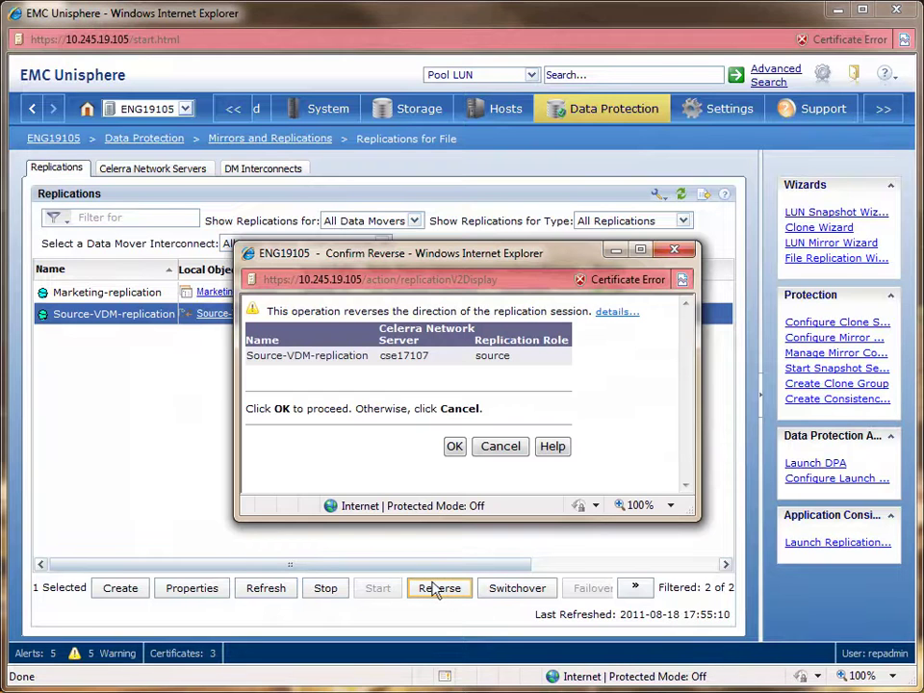
click(454, 447)
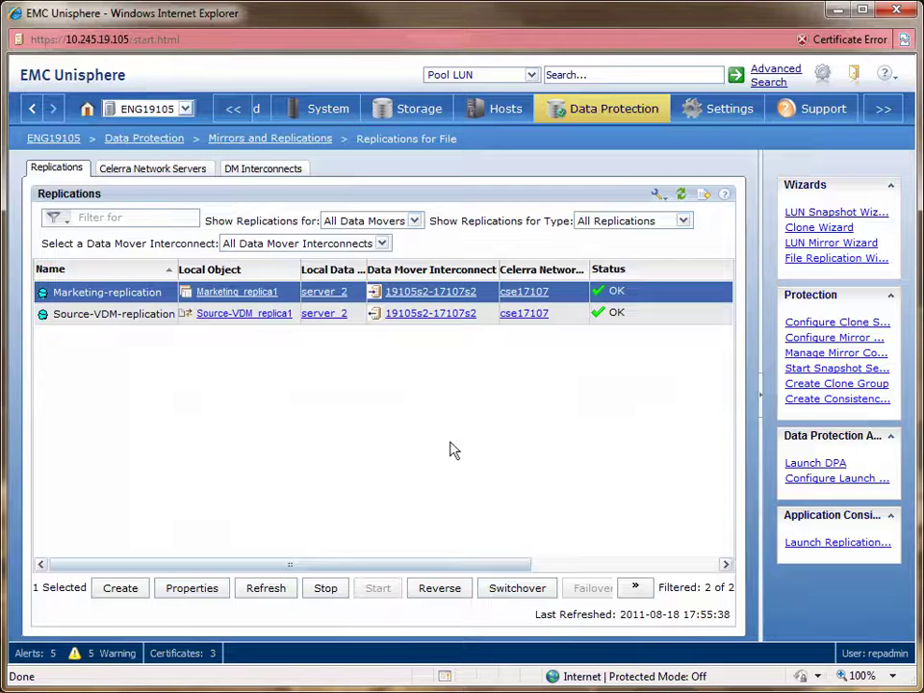
click(437, 588)
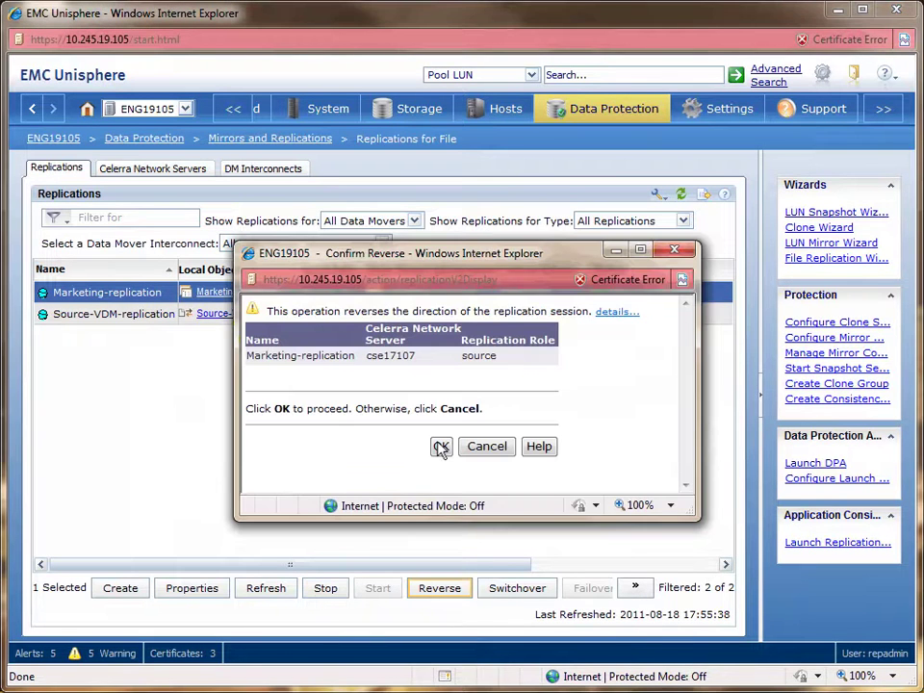
click(440, 448)
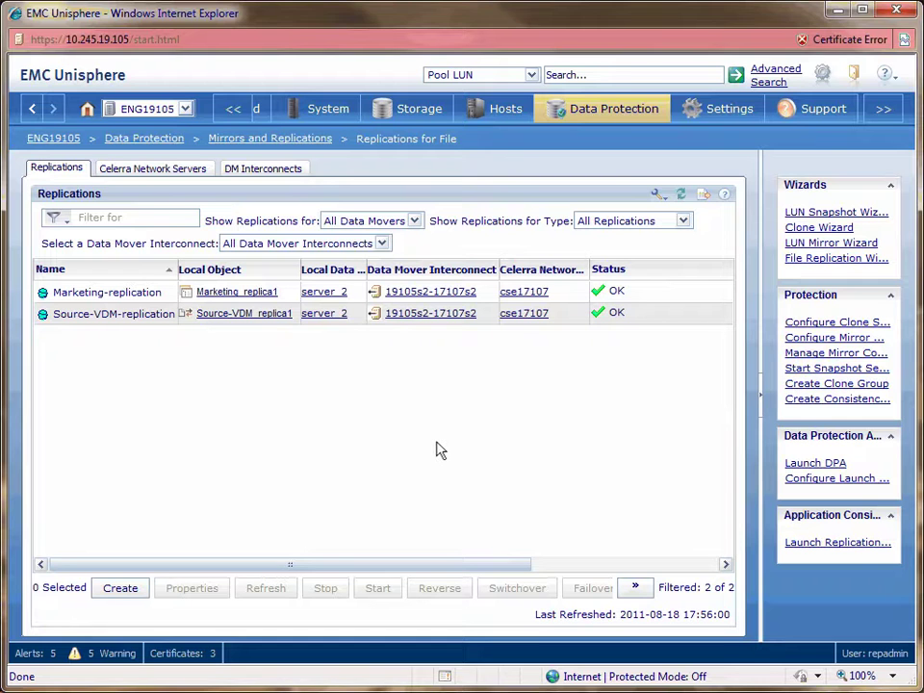